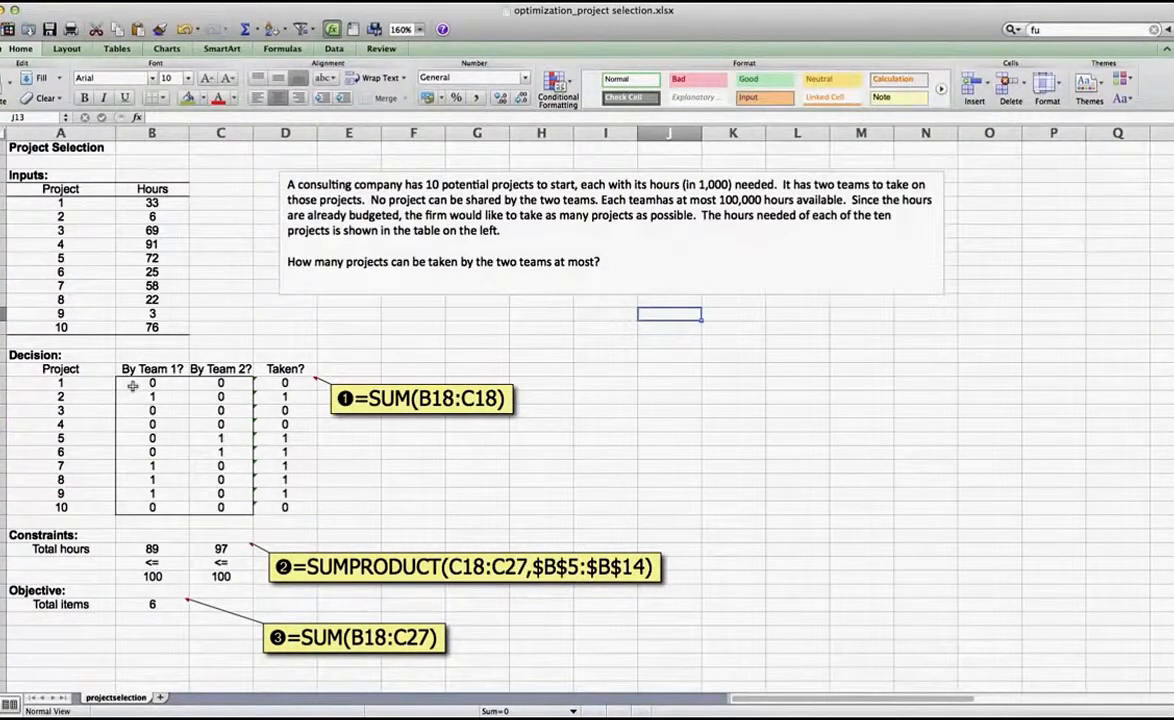
# Examine the binary decision cells B18:C27 that assign the ten projects to Team 1 and Team 2
pyautogui.scroll(-1, 132, 386)
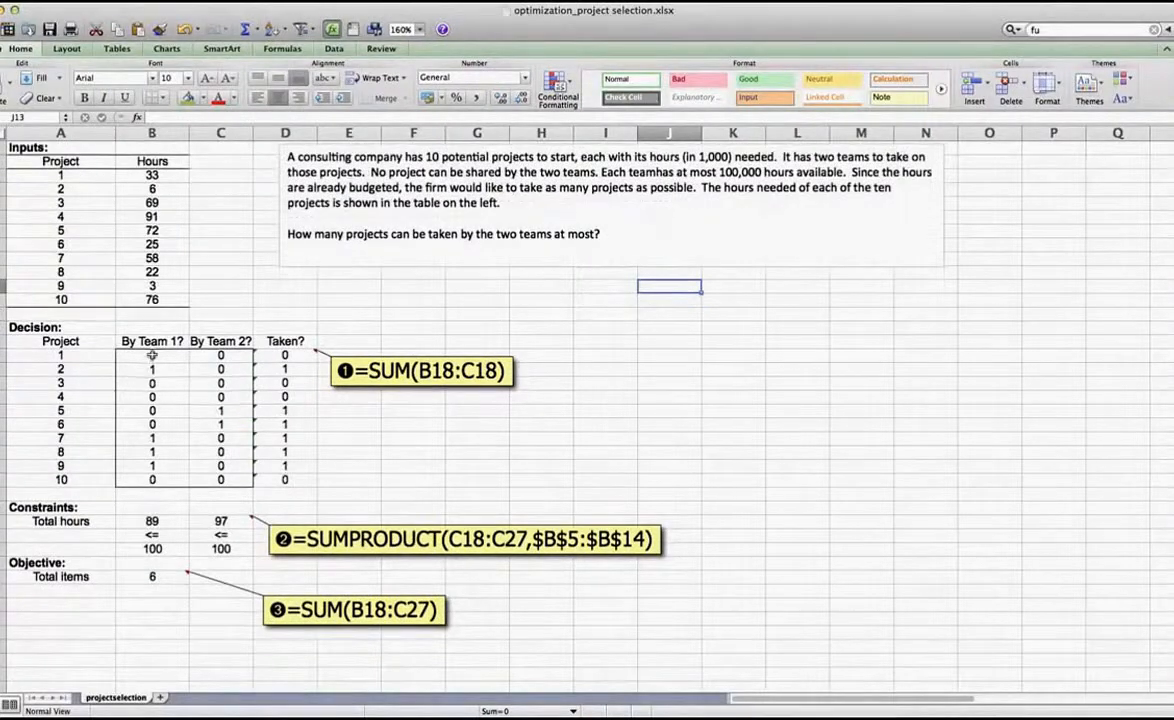
pyautogui.click(153, 355)
pyautogui.moveTo(153, 355); pyautogui.dragTo(199, 464)
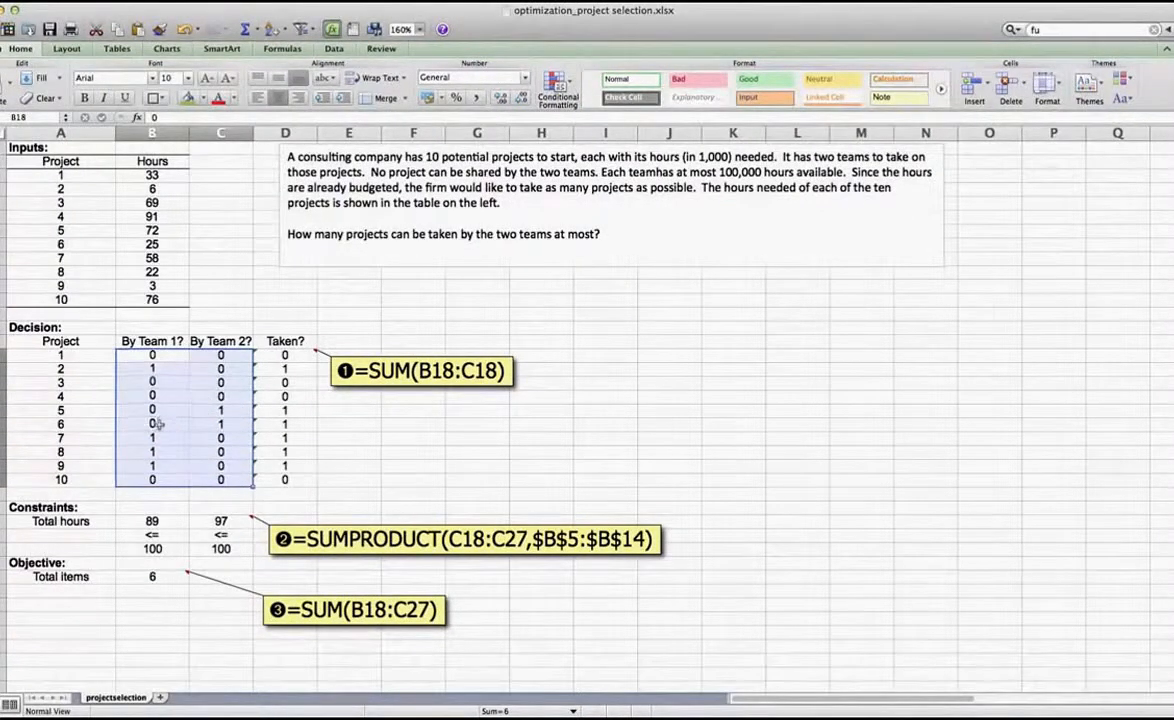
pyautogui.click(161, 381)
pyautogui.click(154, 355)
pyautogui.moveTo(153, 355); pyautogui.dragTo(150, 478)
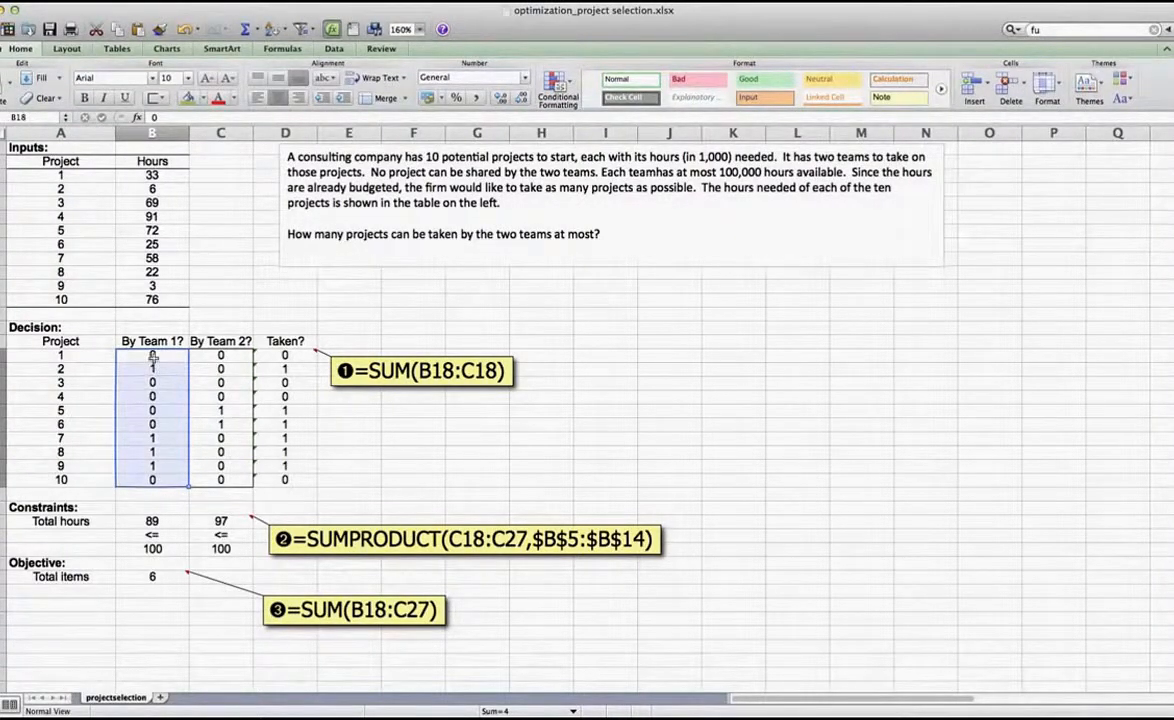
pyautogui.click(150, 356)
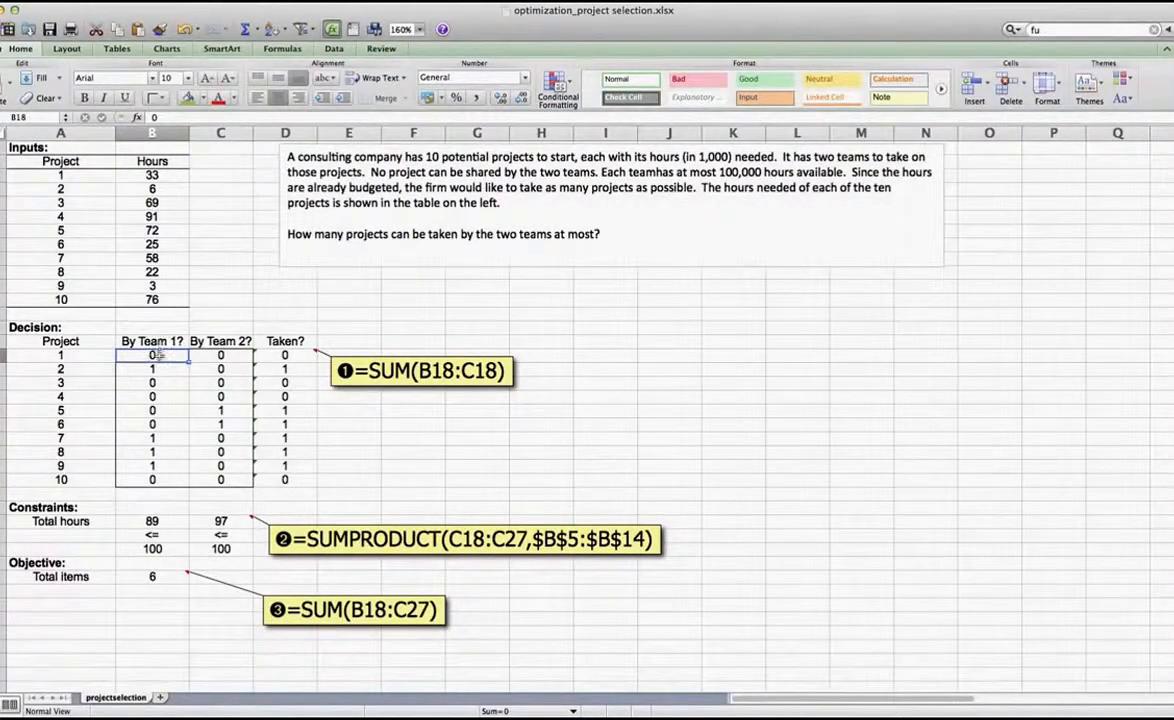
pyautogui.click(152, 370)
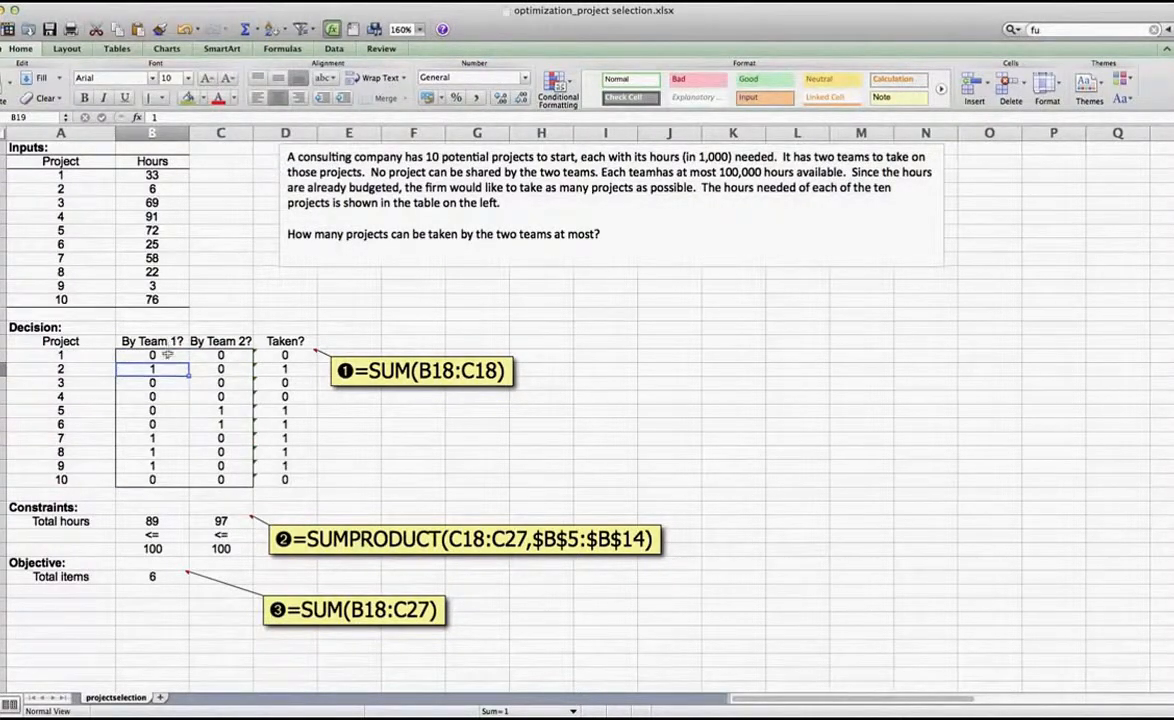
# Examine the row-sum formulas in the Taken? cells D18:D27 and the two team cells they add for each project
pyautogui.click(285, 356)
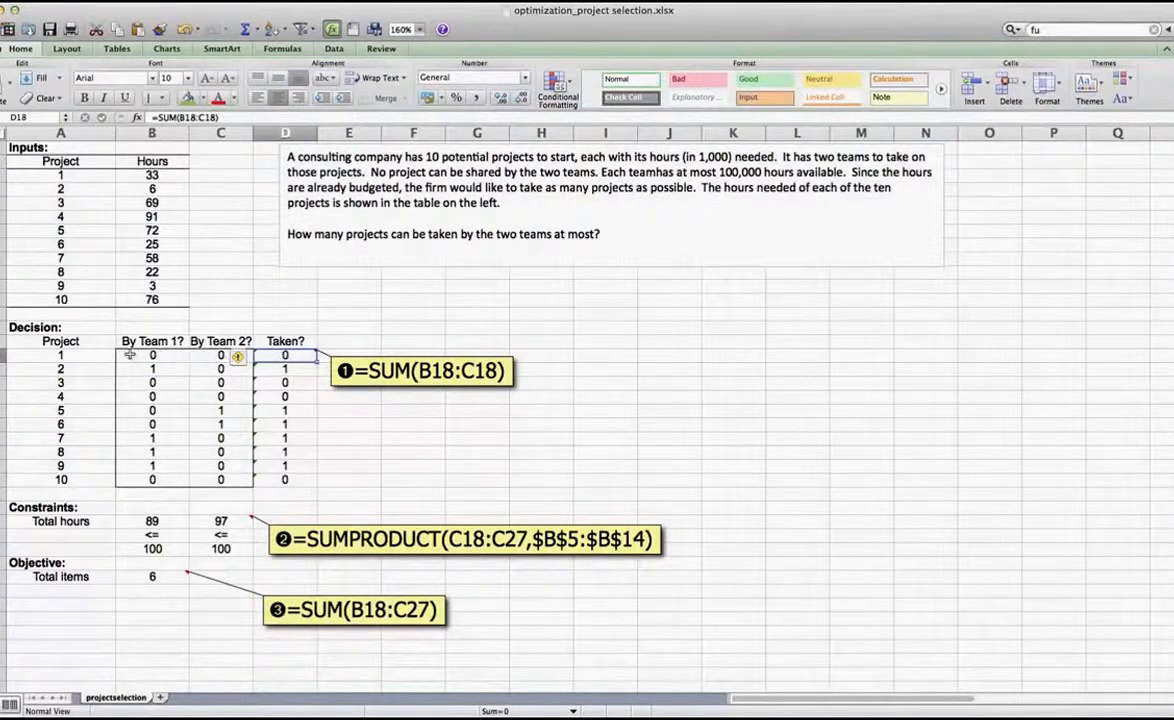
pyautogui.moveTo(150, 356); pyautogui.dragTo(222, 356)
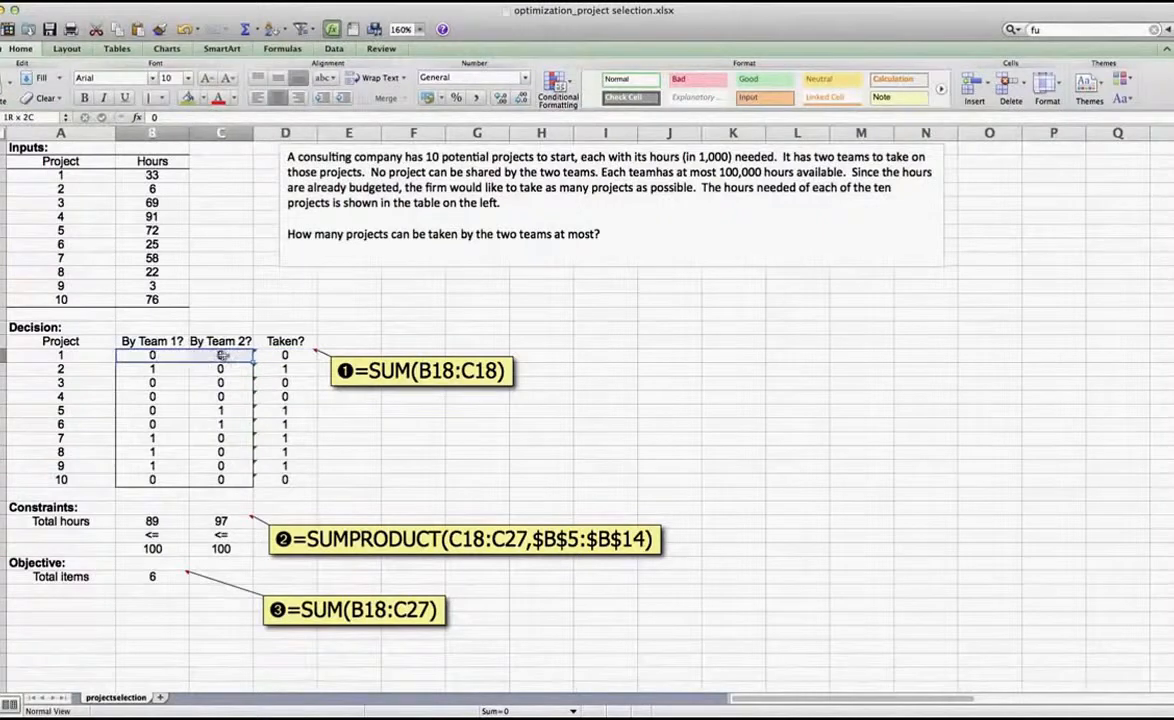
pyautogui.click(283, 356)
pyautogui.moveTo(285, 356); pyautogui.dragTo(285, 480)
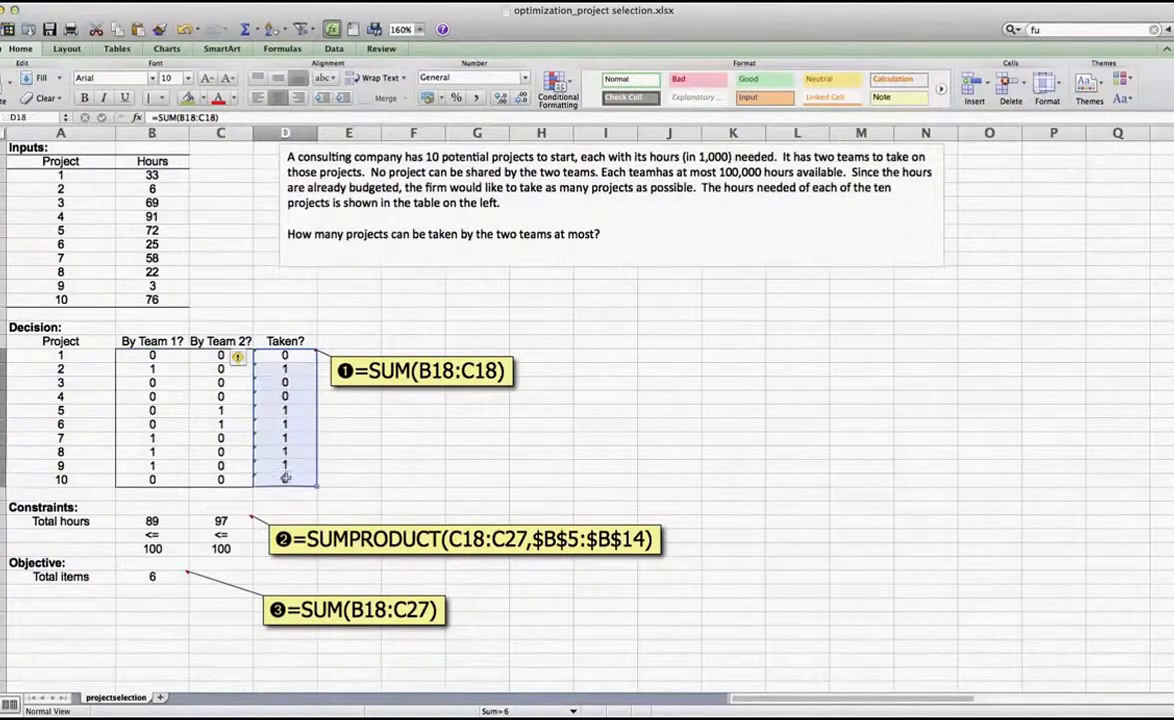
pyautogui.click(276, 356)
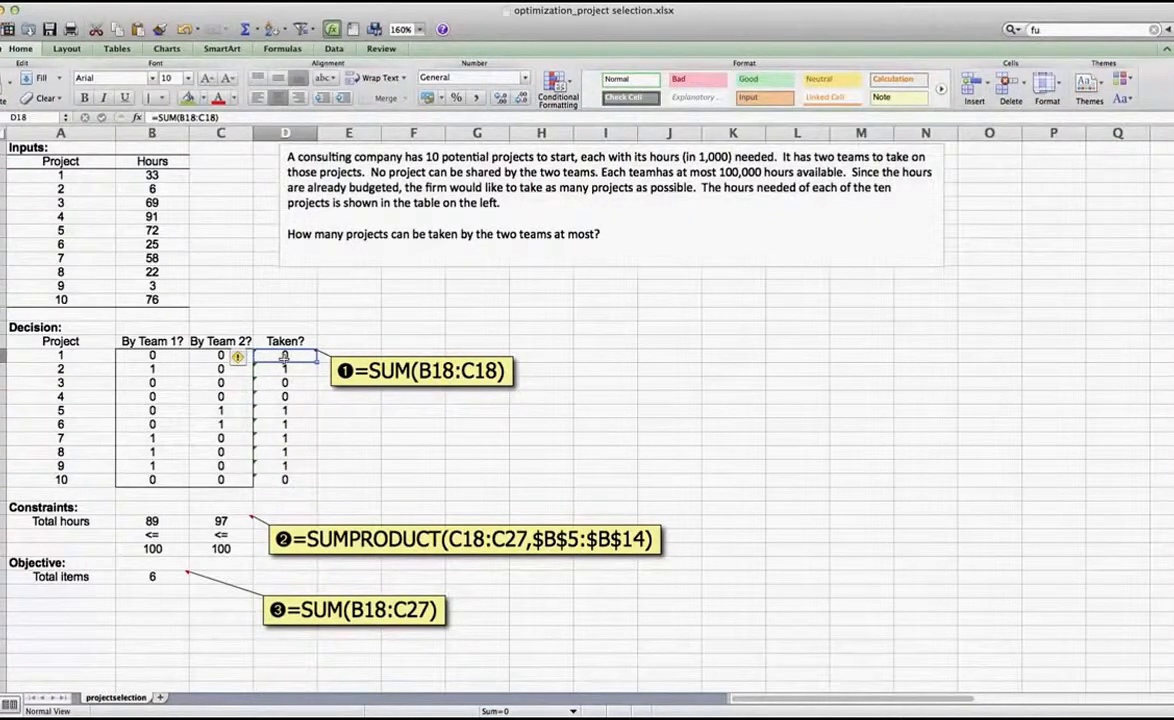
pyautogui.click(285, 369)
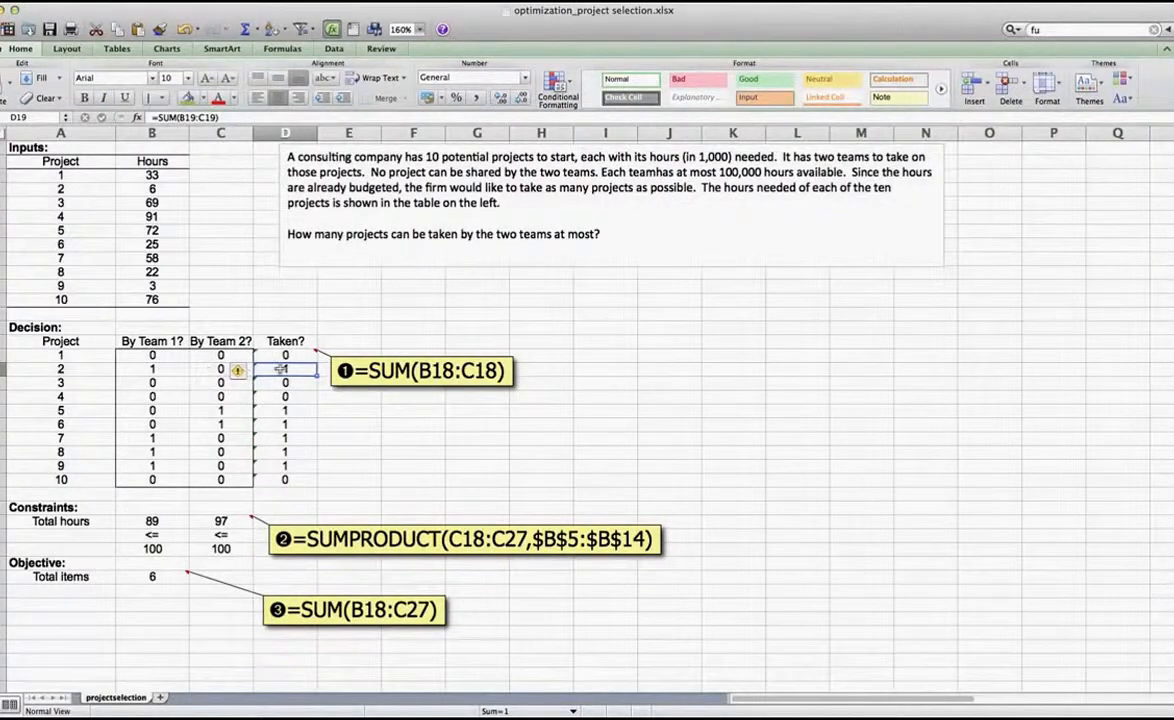
pyautogui.moveTo(285, 355); pyautogui.dragTo(287, 478)
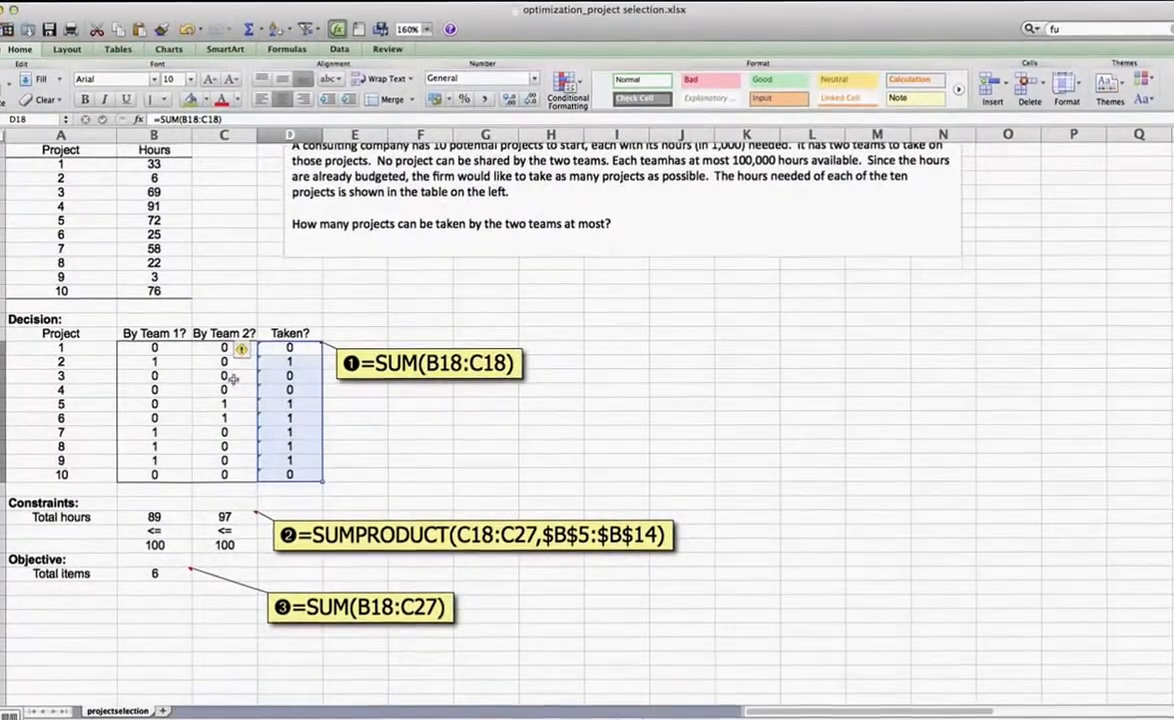
# Inspect the ranges referenced by Team 1's total hours formula in B30 and the total items formula in B34
pyautogui.click(166, 517)
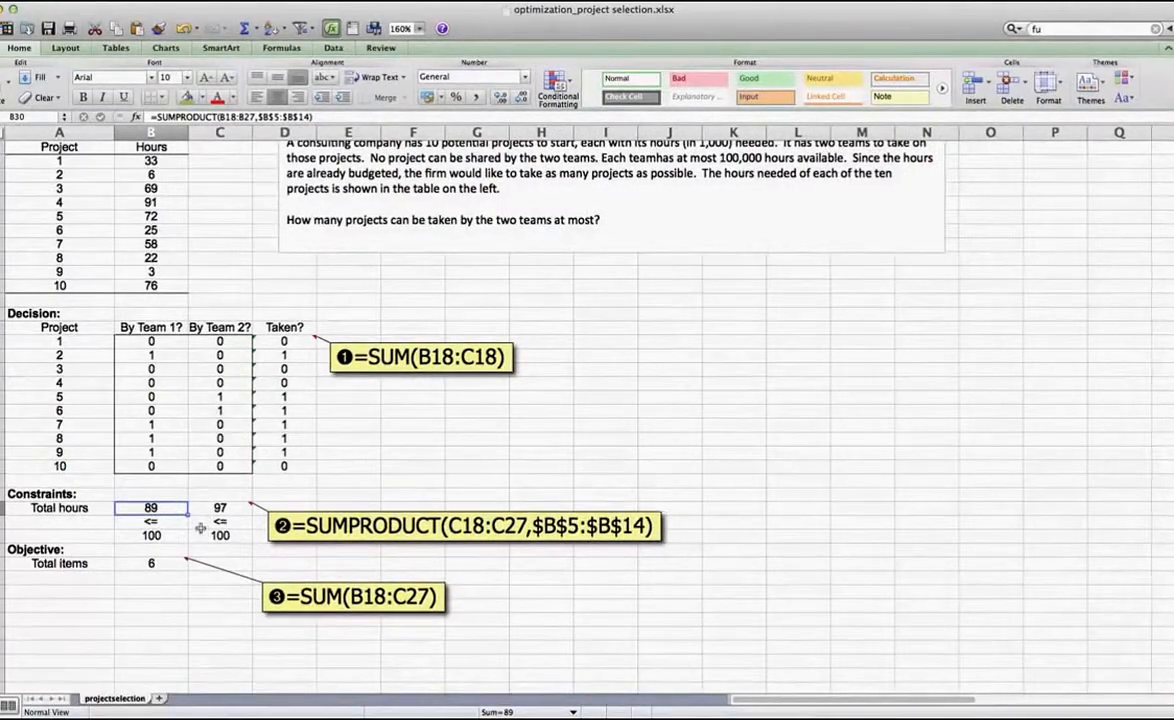
pyautogui.scroll(2, 200, 528)
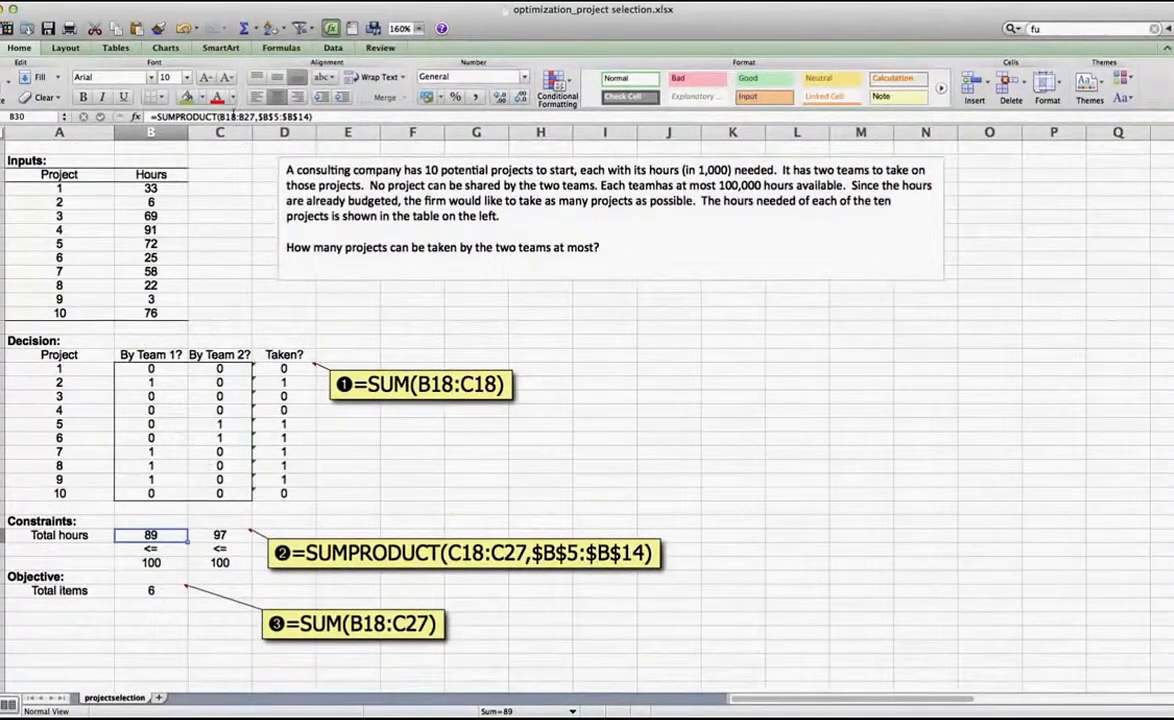
pyautogui.click(228, 116)
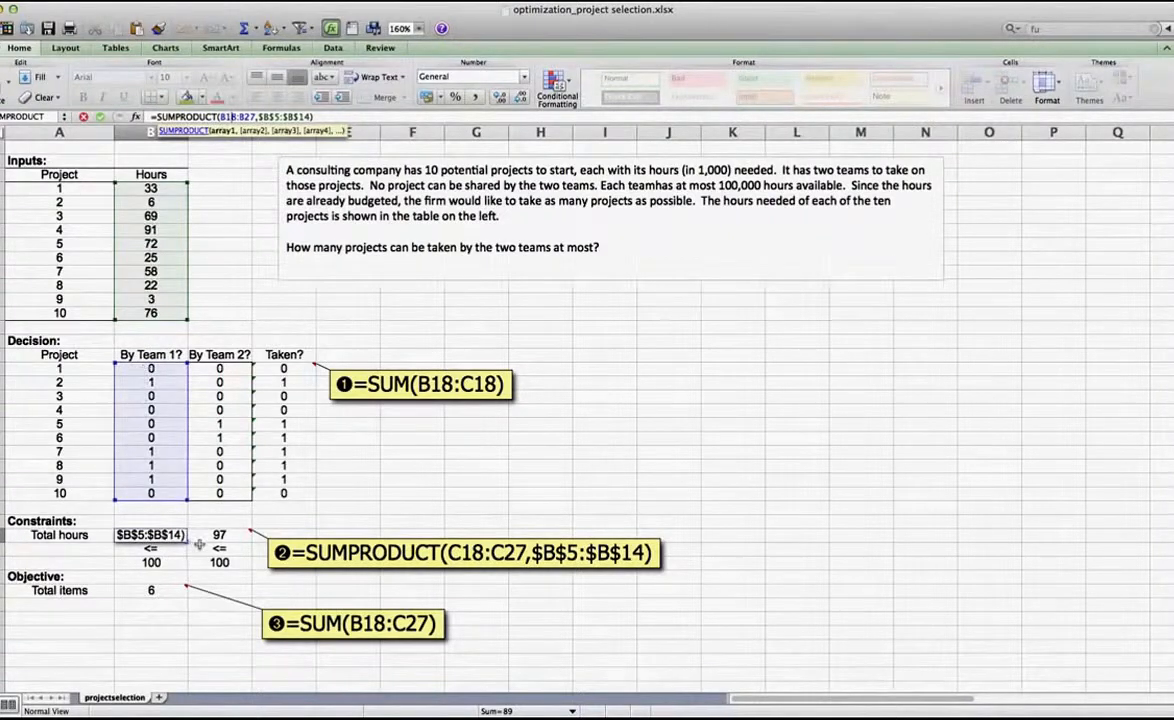
pyautogui.press('Return')
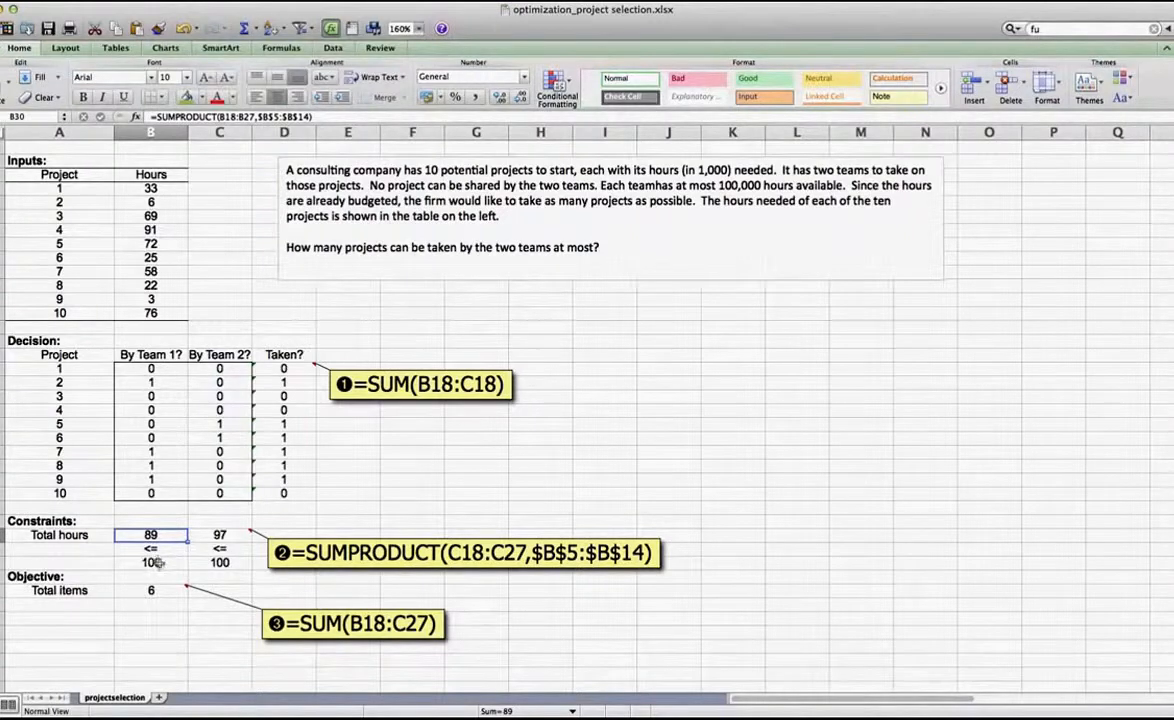
pyautogui.click(153, 590)
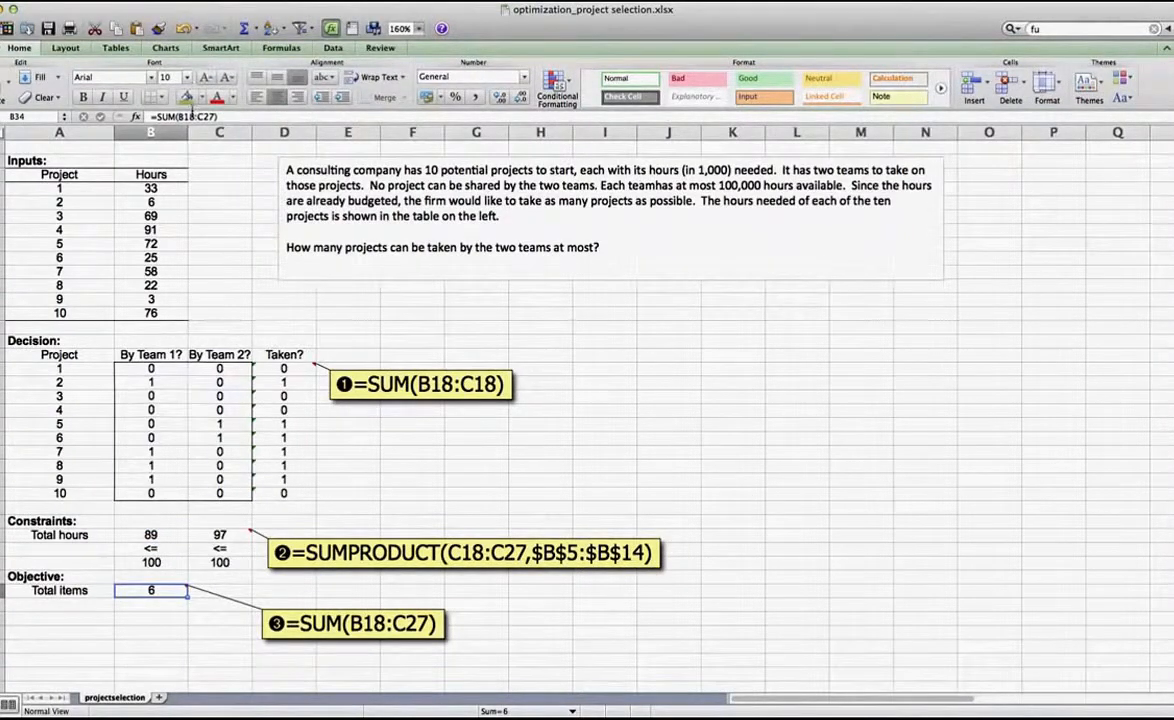
pyautogui.click(191, 117)
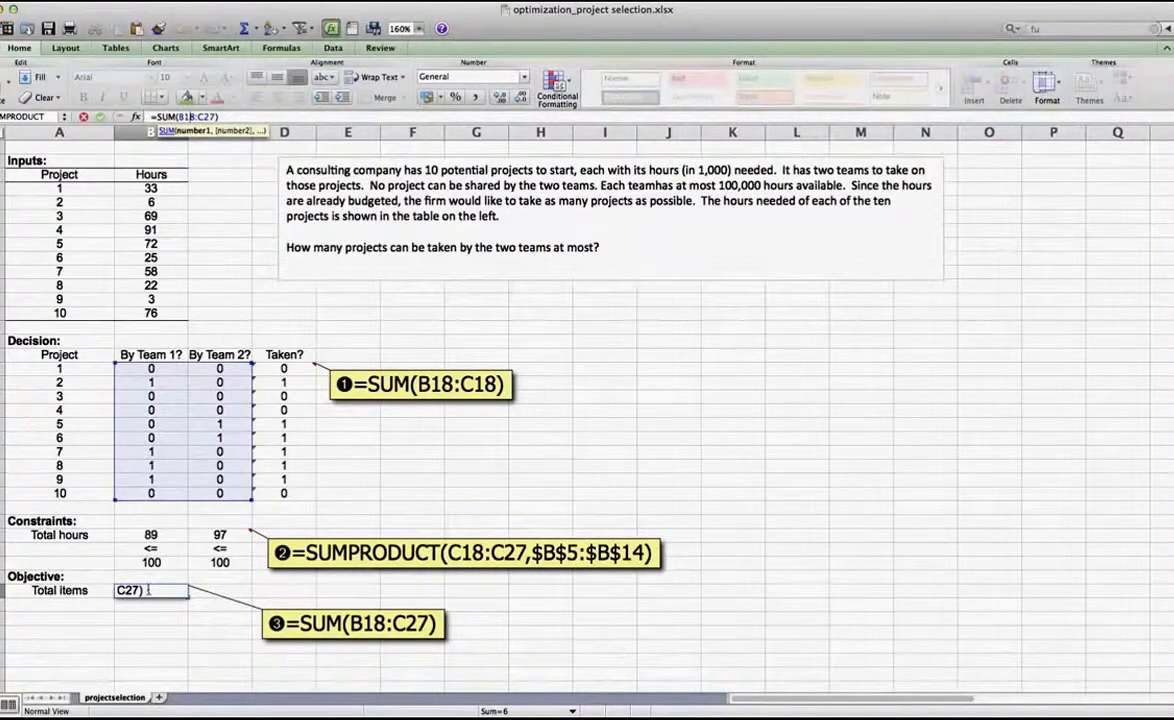
pyautogui.press('Return')
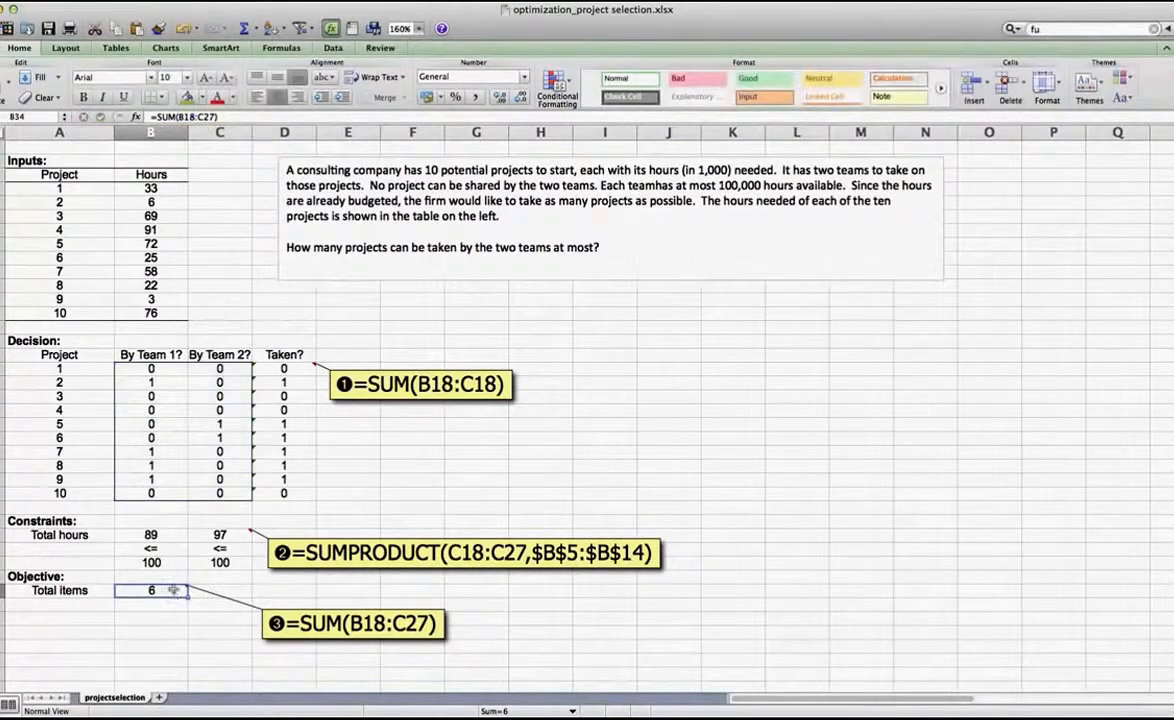
# Open Solver and edit the constraint on $B$18:$C$27, choosing bin as its type
pyautogui.click(258, 5)
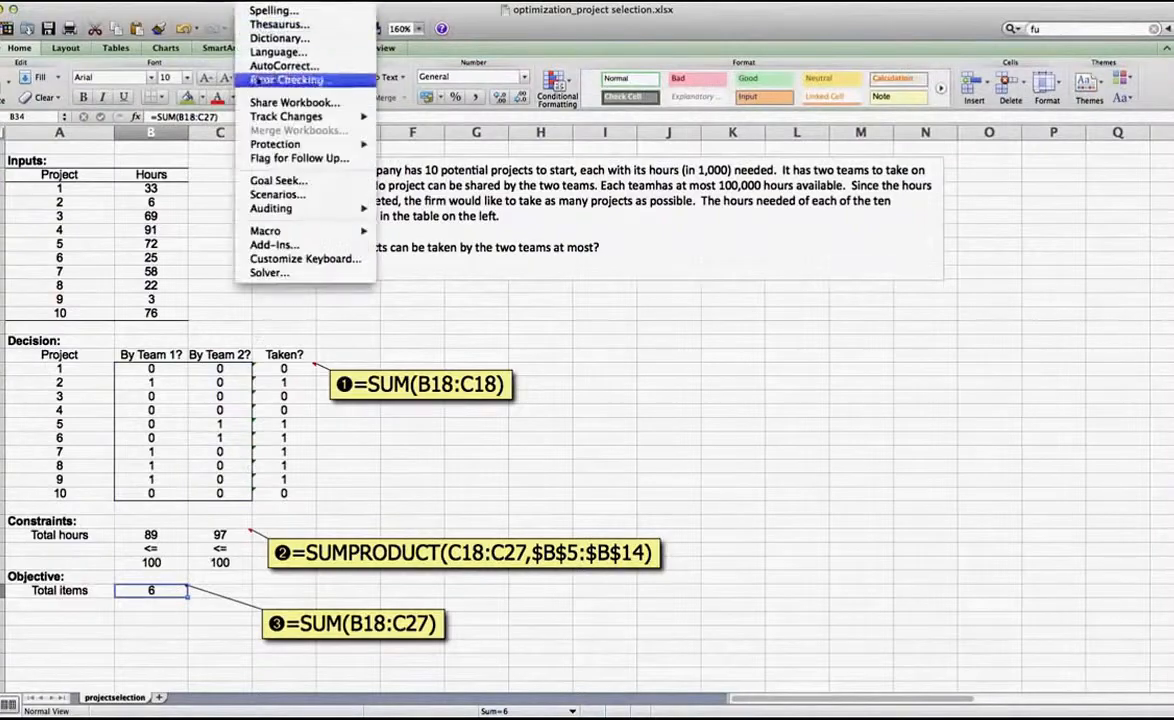
pyautogui.click(259, 271)
pyautogui.moveTo(534, 121); pyautogui.dragTo(416, 180)
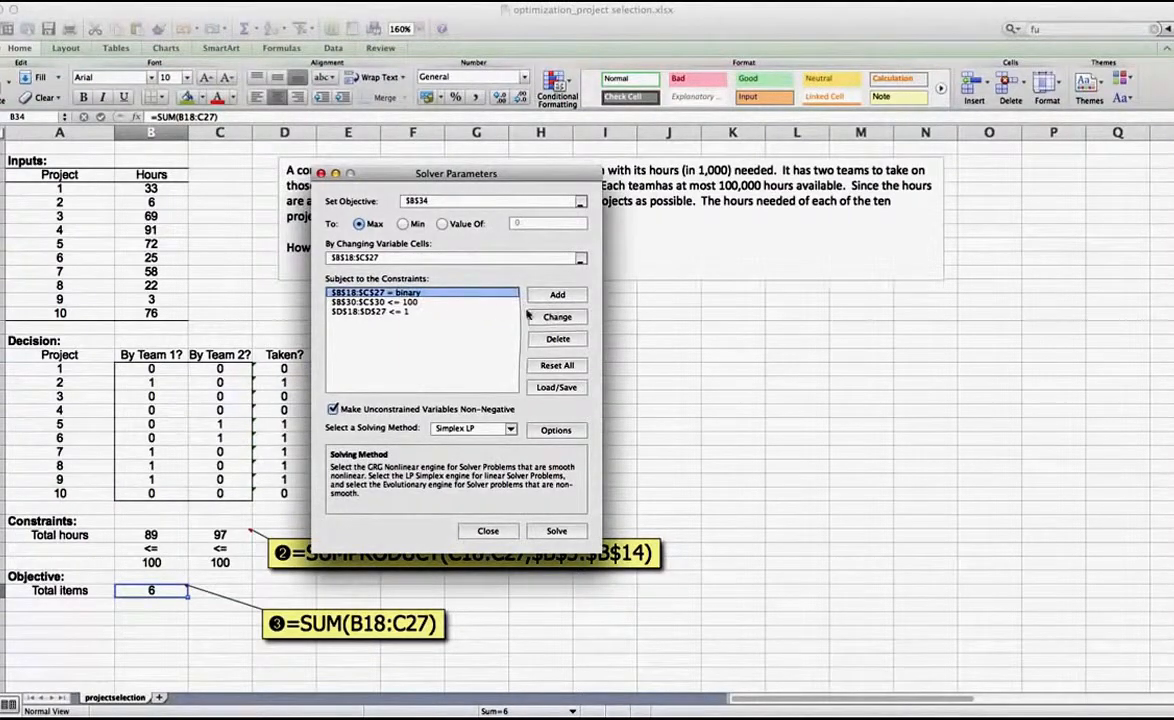
pyautogui.click(556, 316)
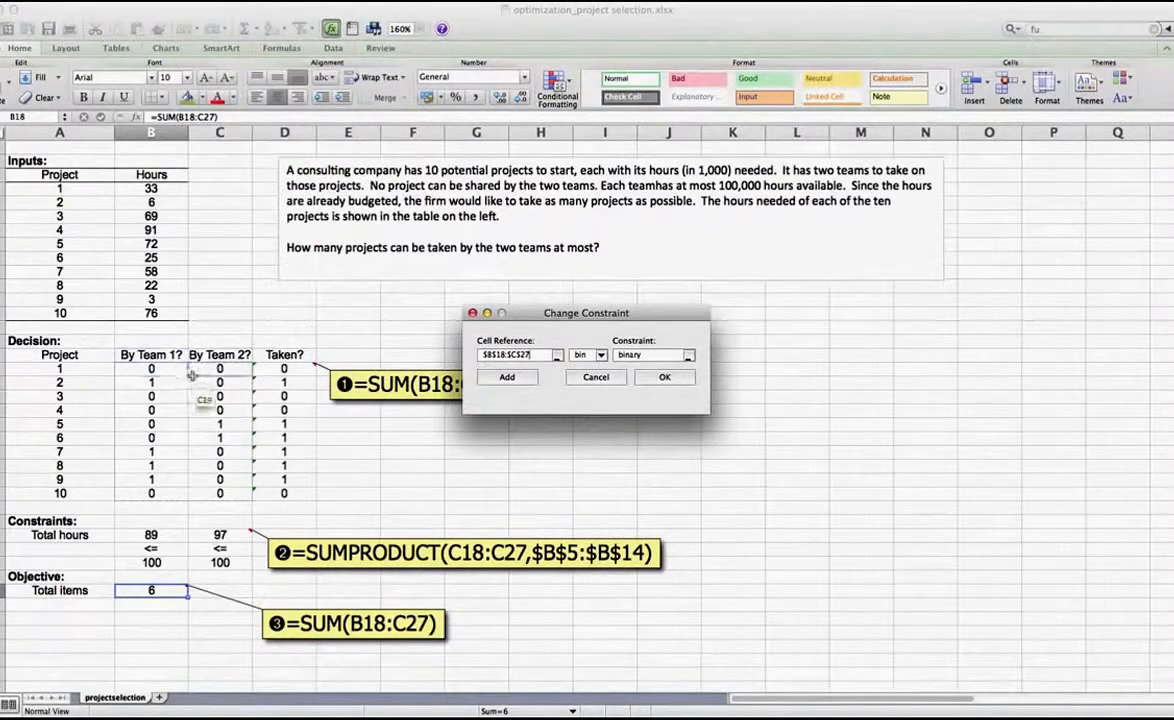
pyautogui.click(590, 355)
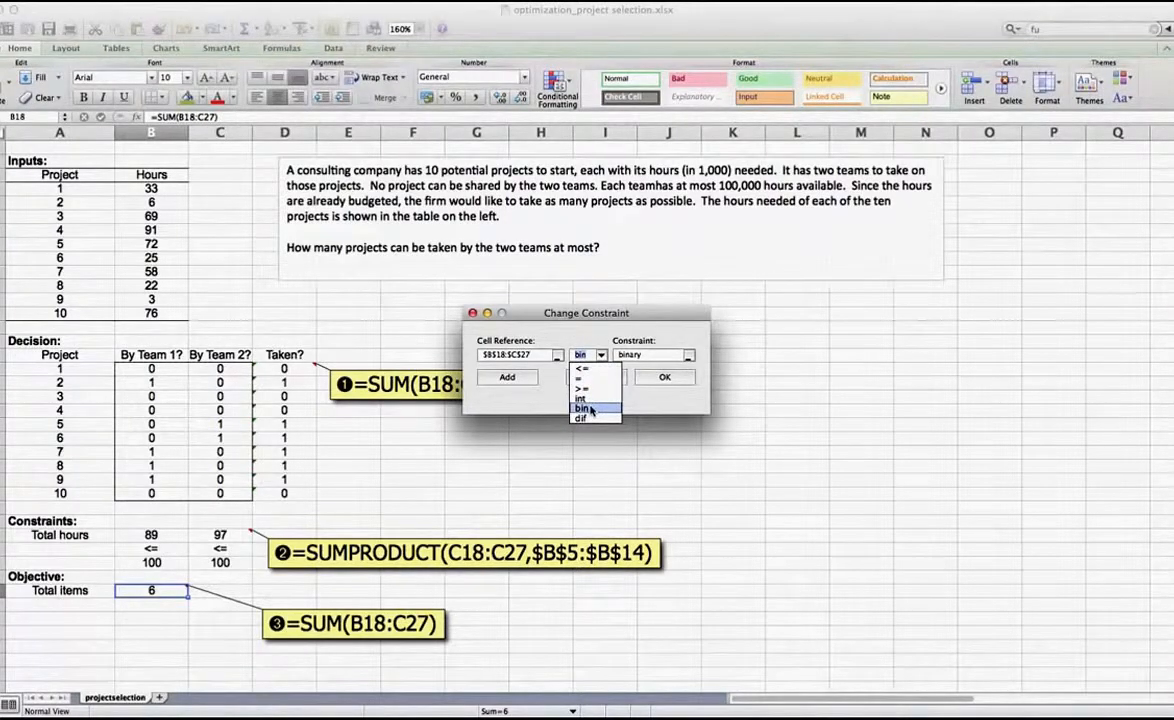
pyautogui.click(590, 410)
pyautogui.click(664, 377)
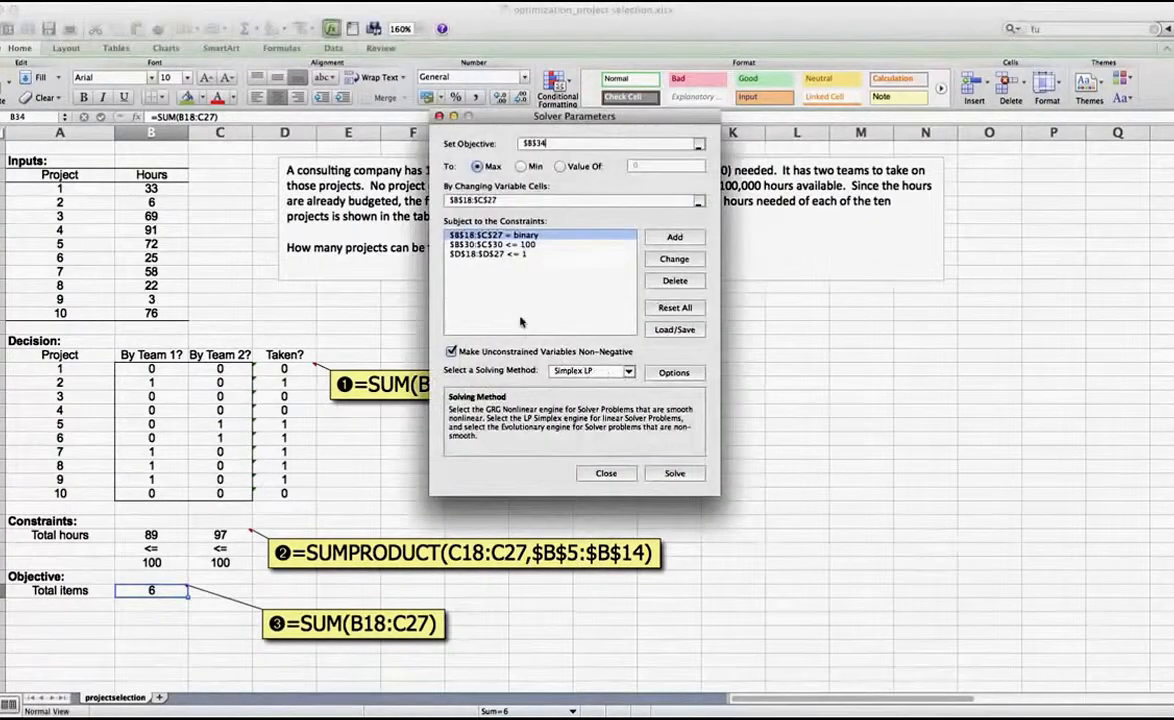
# Review the total hours and Taken? constraints, keep Simplex LP as the solving method, and solve the model
pyautogui.click(500, 245)
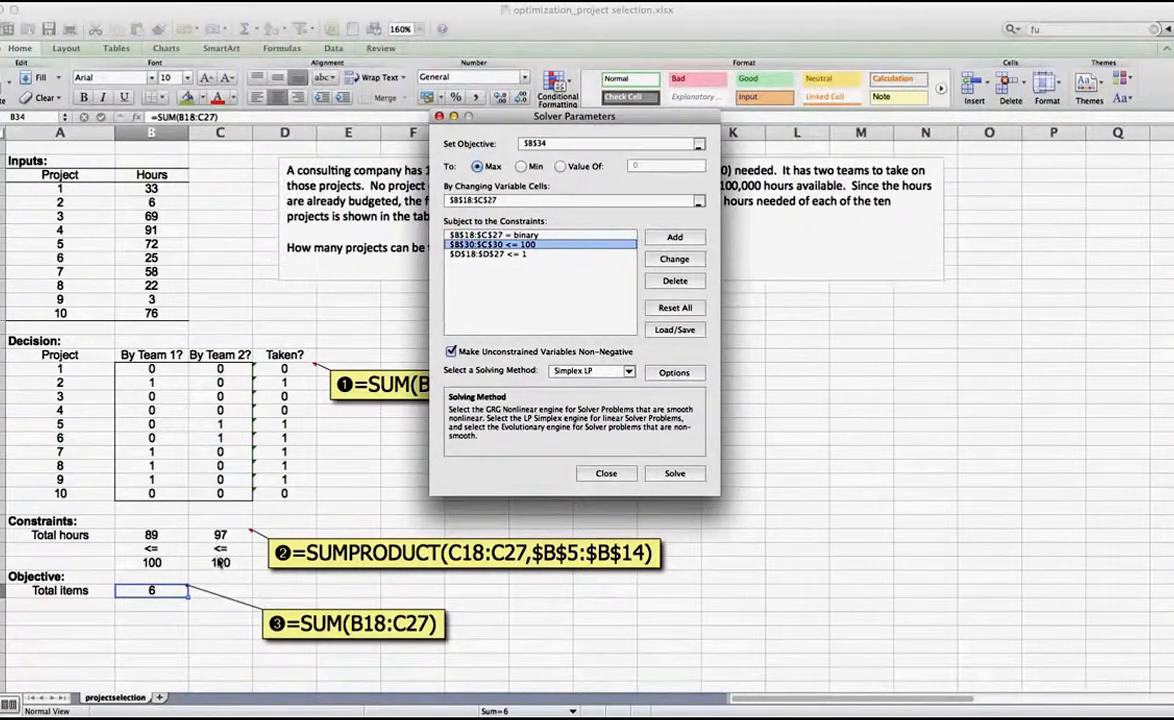
pyautogui.click(475, 254)
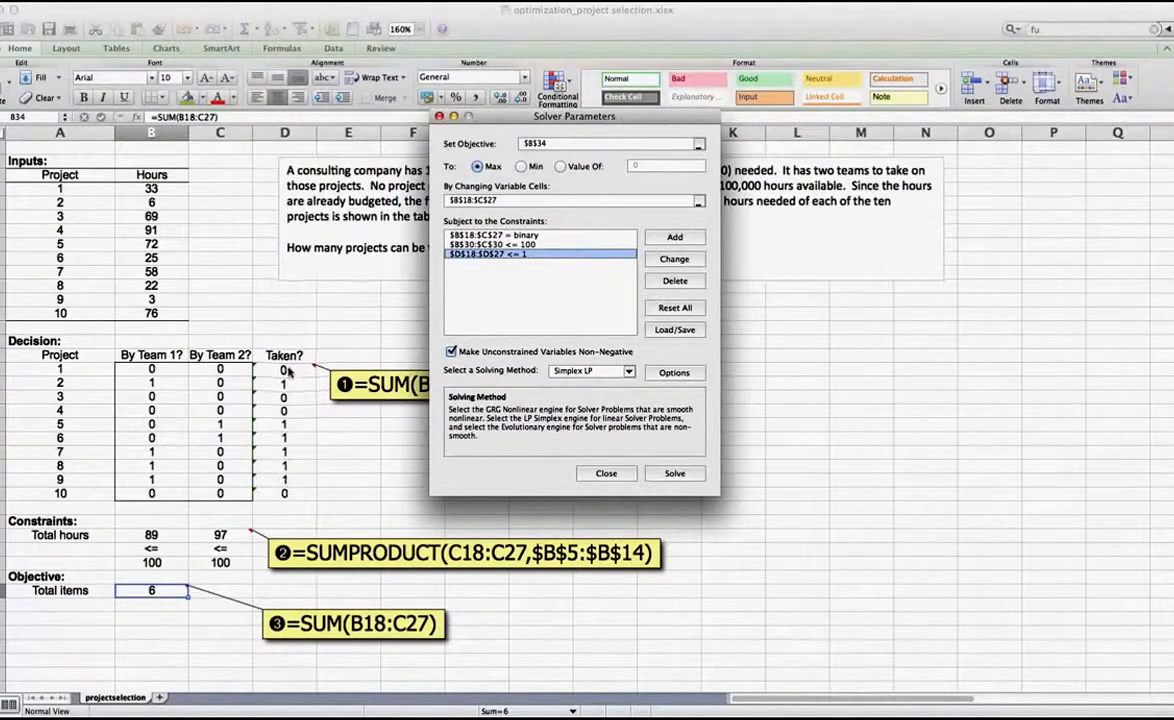
pyautogui.click(618, 373)
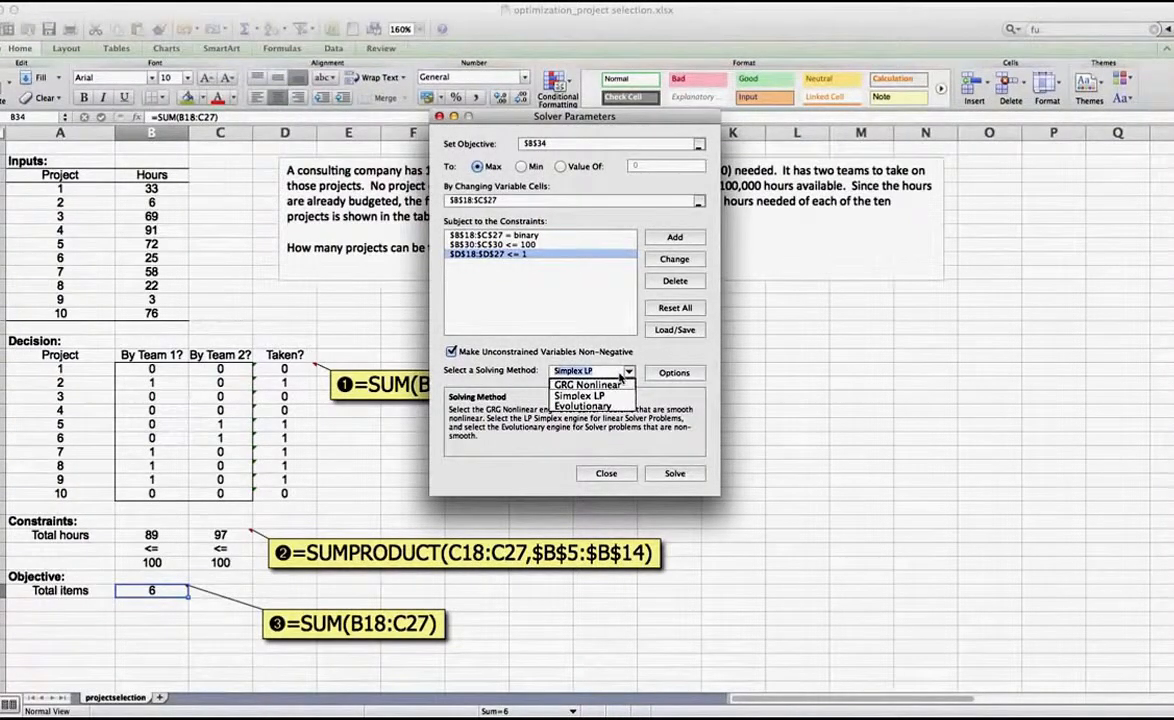
pyautogui.click(620, 375)
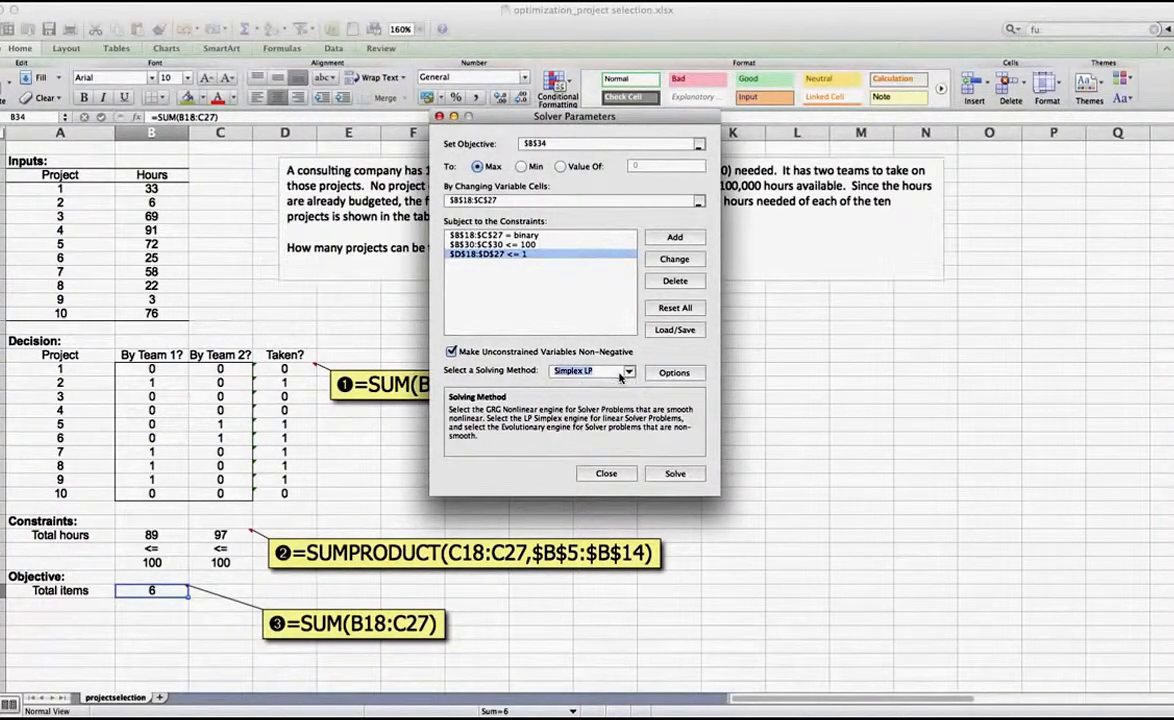
pyautogui.click(675, 474)
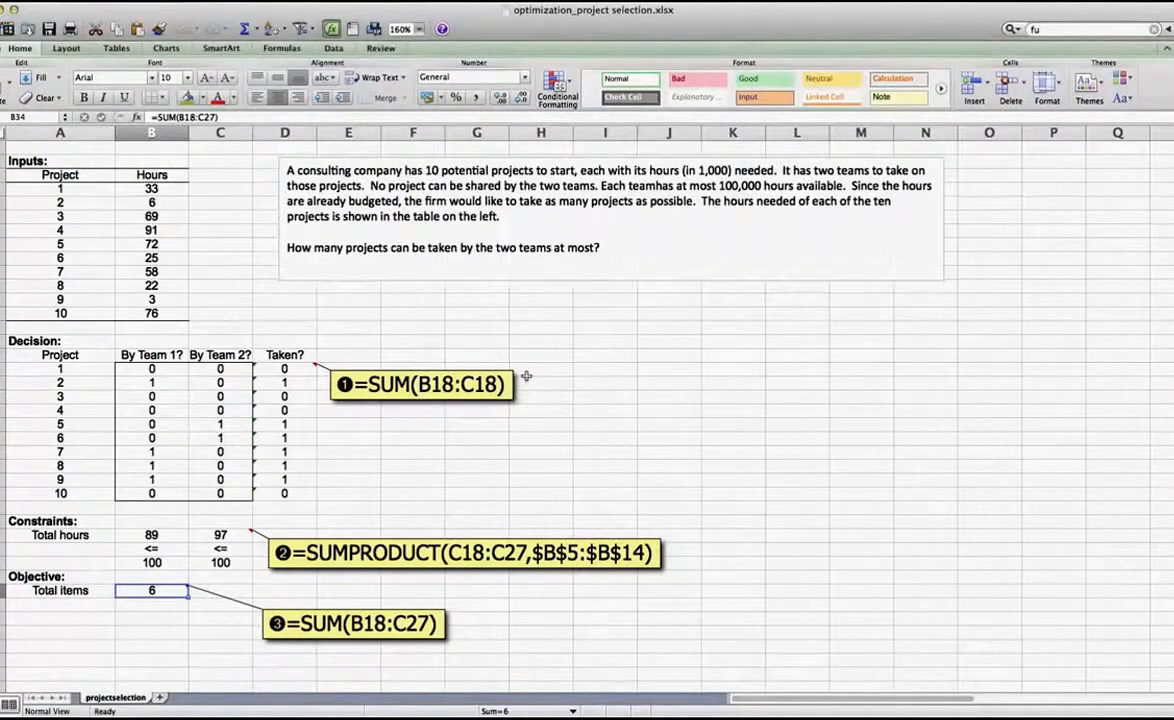